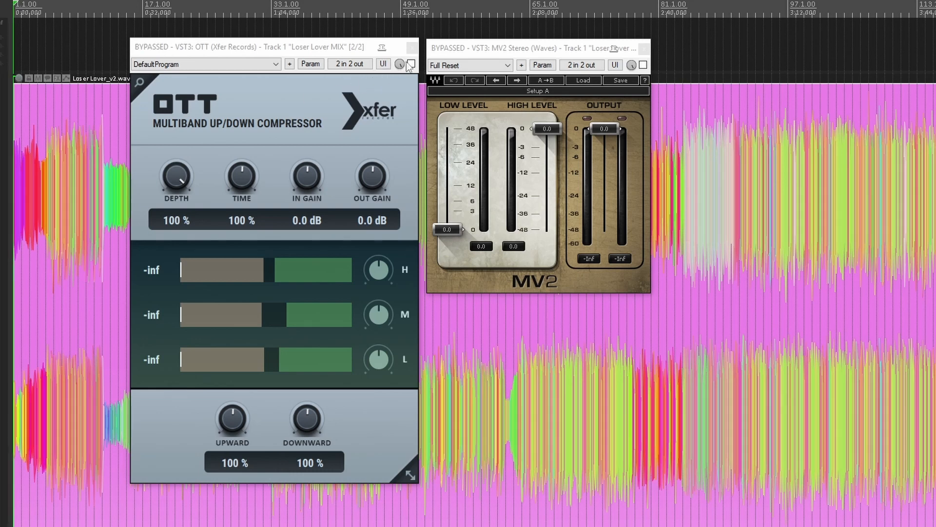
- Set MV2's High Level to -3.5 and its Low Level to 0.5 while the mix plays
left_click(467, 71)
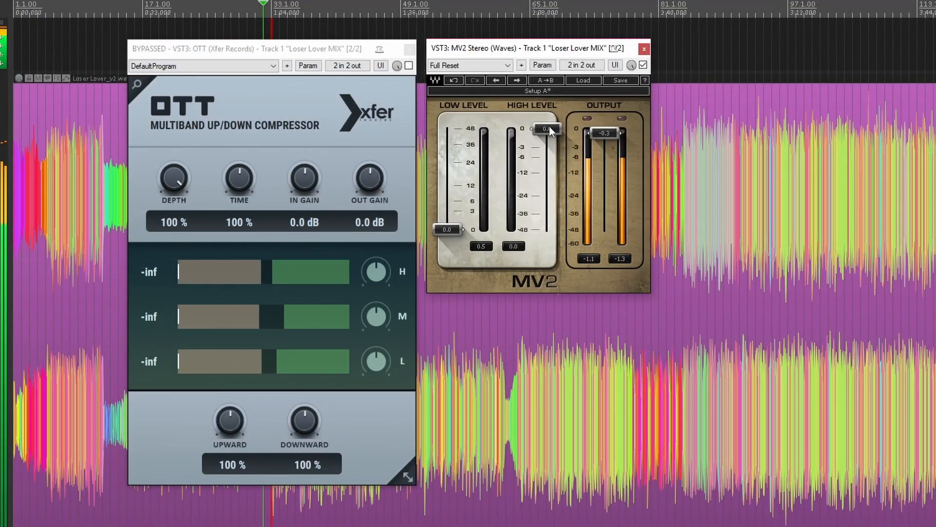
left_click_drag(549, 127, 549, 148)
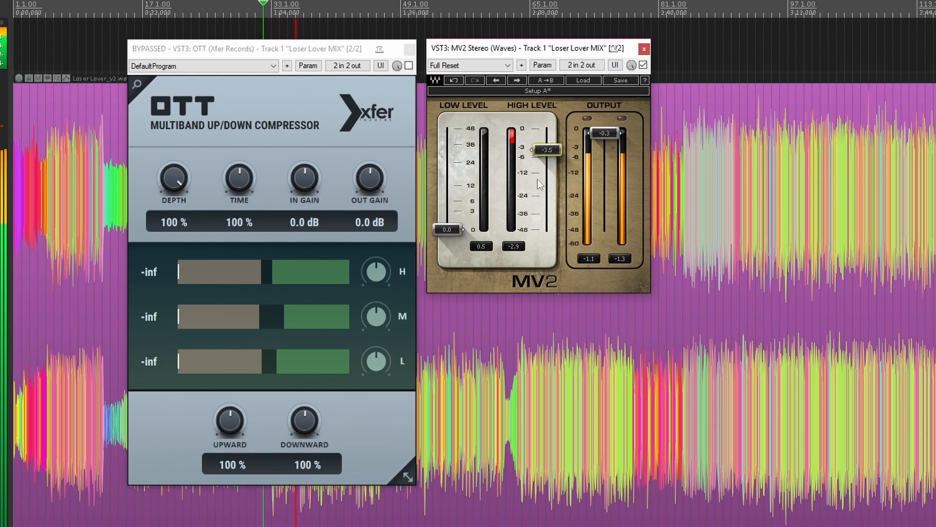
left_click_drag(452, 232, 452, 224)
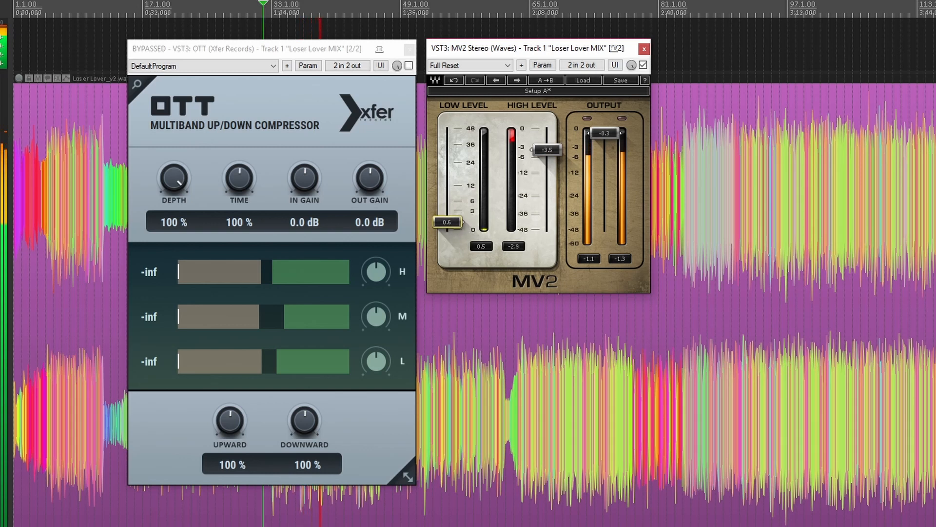
left_click_drag(452, 222, 452, 222)
left_click_drag(548, 152, 548, 150)
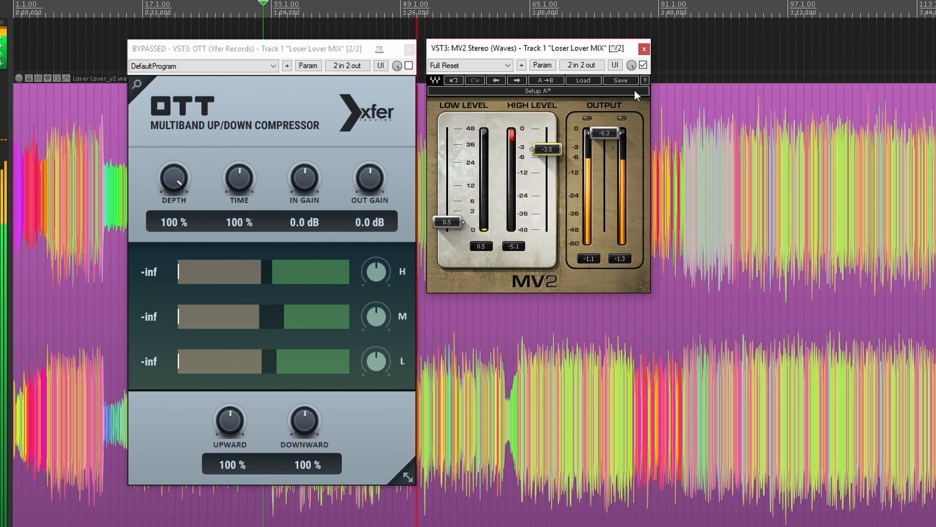
- Compare the mix with MV2 bypassed and active, leaving the plugin bypassed and its window closed
left_click(642, 65)
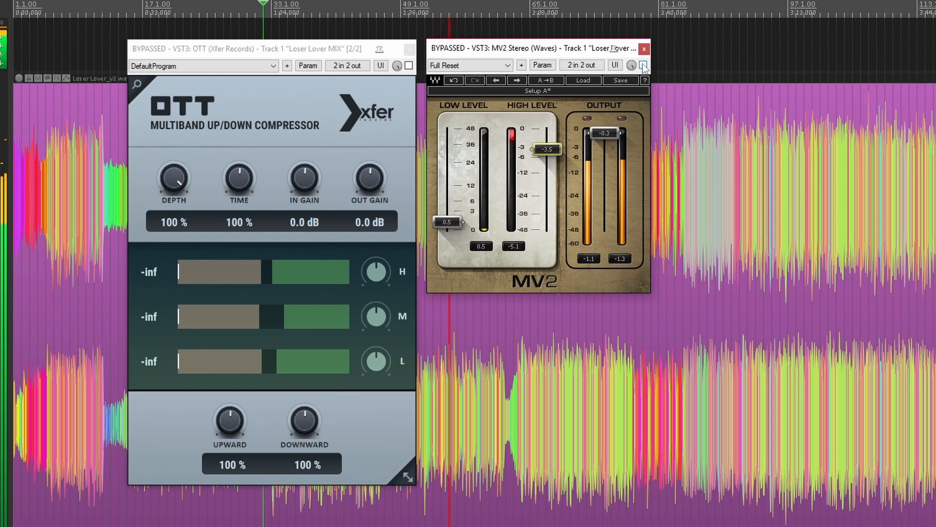
left_click(643, 66)
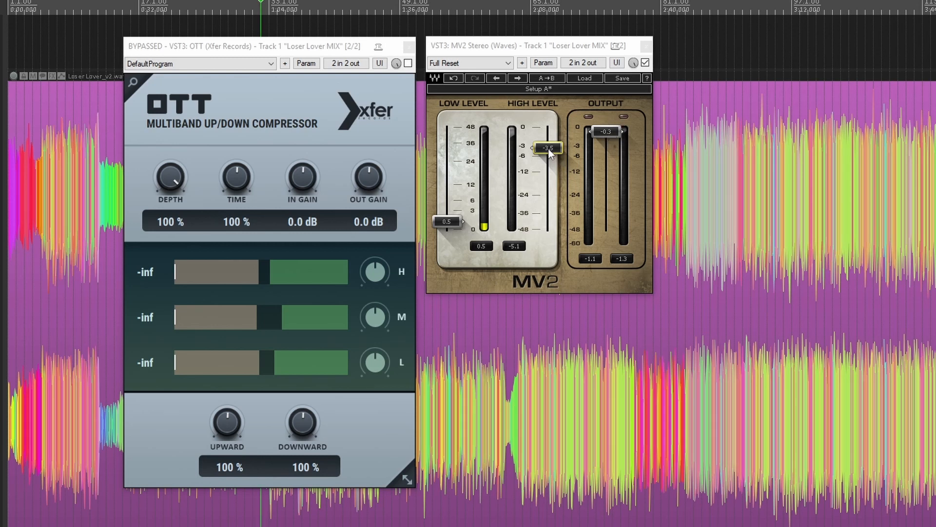
mouse_move(552, 153)
left_mouse_down()
mouse_move(552, 177)
mouse_move(548, 148)
left_mouse_up()
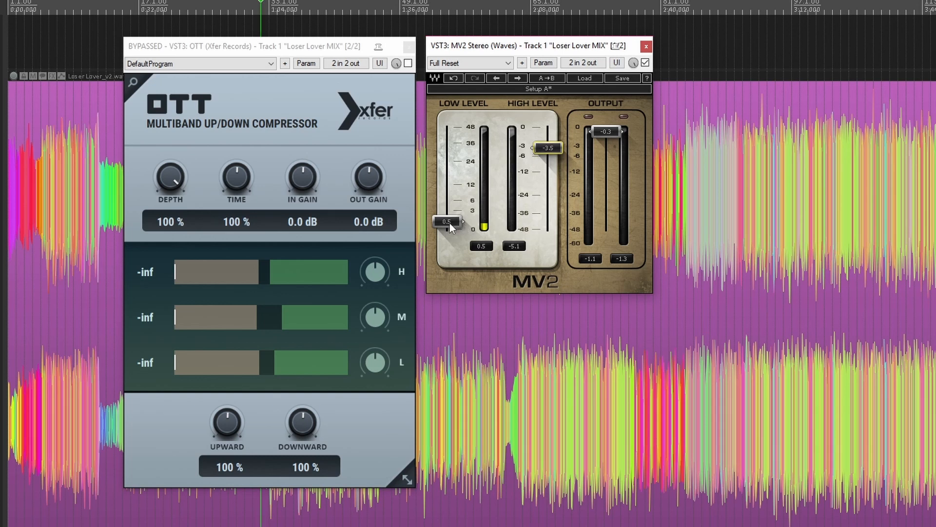
left_click_drag(449, 224, 450, 224)
left_click(645, 62)
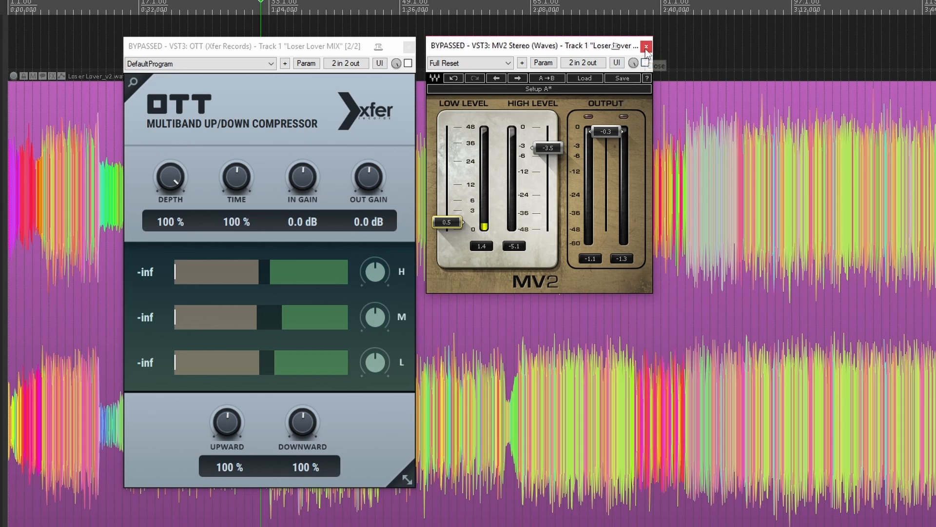
left_click(646, 48)
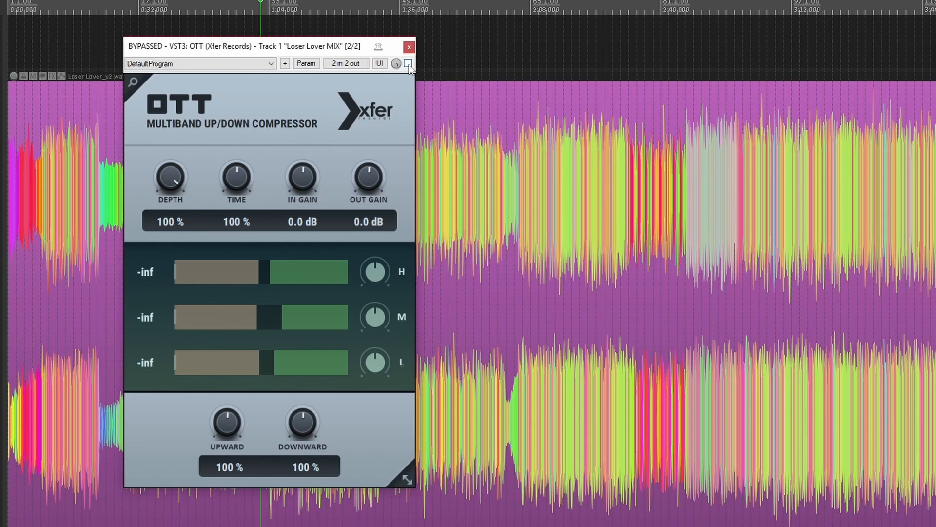
- Enable OTT, move its window toward the middle of the arrangement, and set its Depth to 11 %
left_click(408, 62)
left_click_drag(327, 46, 495, 60)
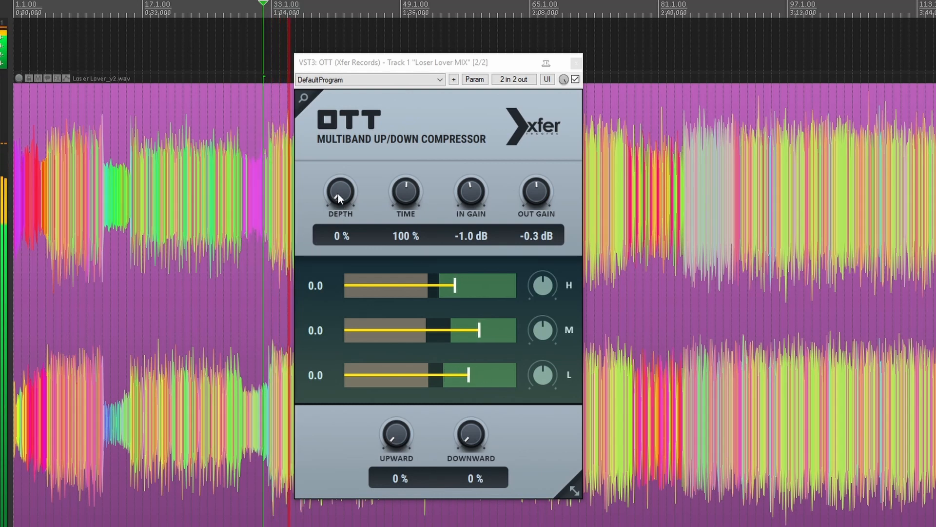
mouse_move(340, 197)
left_mouse_down()
mouse_move(335, 176)
mouse_move(340, 190)
left_mouse_up()
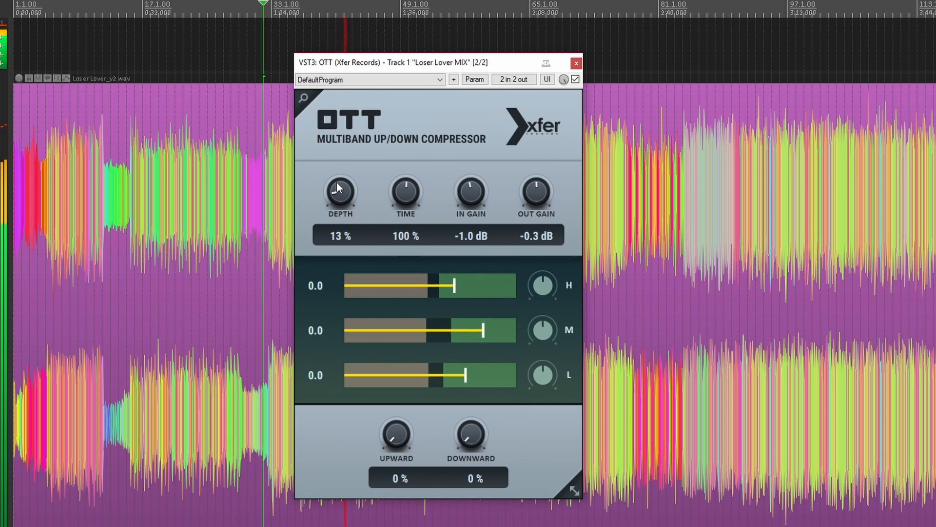
left_click_drag(336, 182, 335, 183)
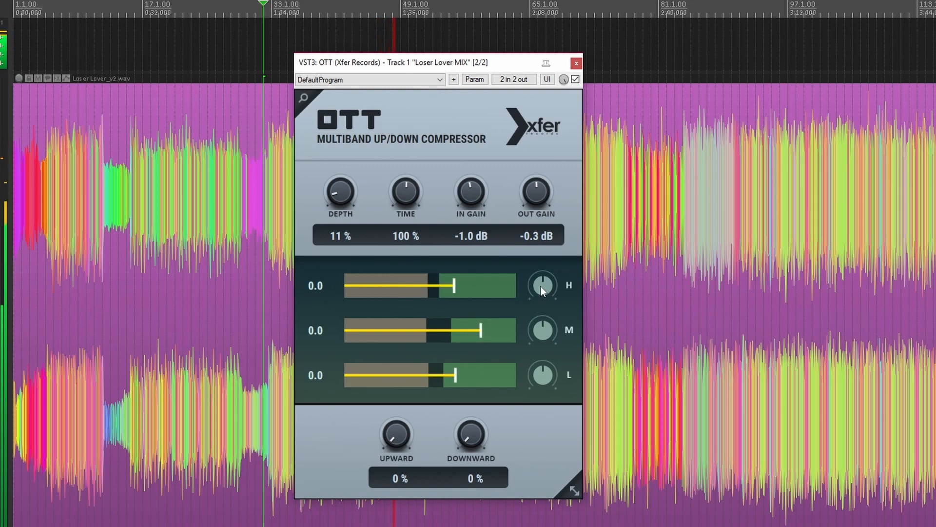
- Try different gain settings on OTT's high, mid and low bands, returning each band to its centre position
mouse_move(539, 276)
left_mouse_down()
mouse_move(537, 215)
mouse_move(543, 354)
mouse_move(542, 288)
left_mouse_up()
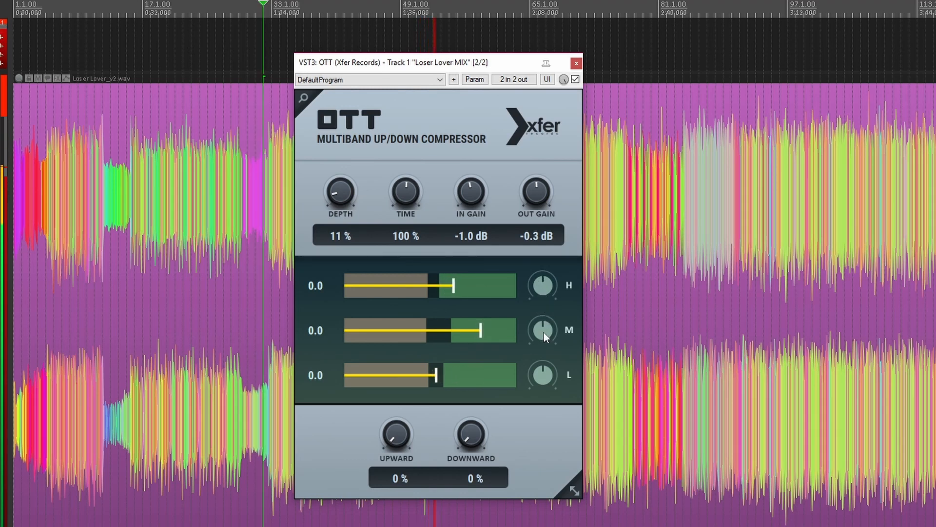
mouse_move(543, 331)
left_mouse_down()
mouse_move(542, 260)
mouse_move(543, 402)
mouse_move(543, 333)
left_mouse_up()
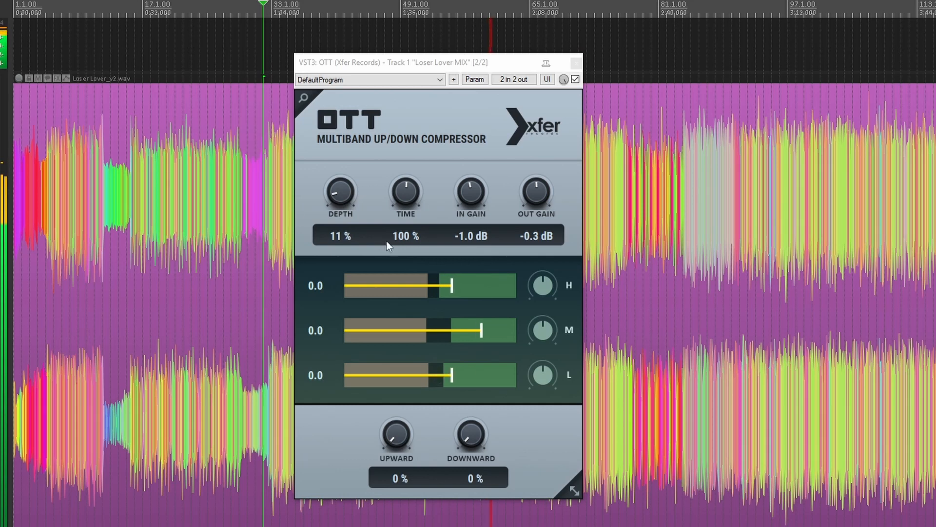
left_click_drag(542, 374, 538, 306)
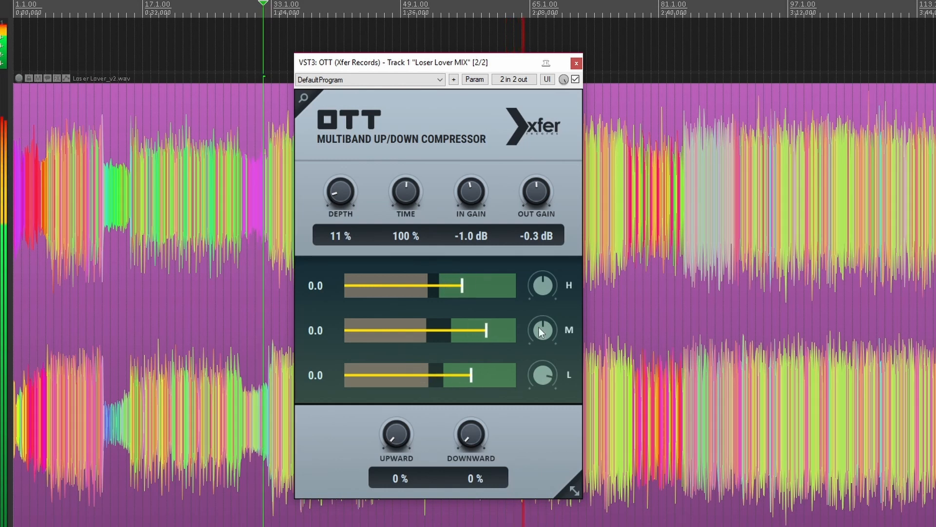
left_click_drag(540, 350, 540, 376)
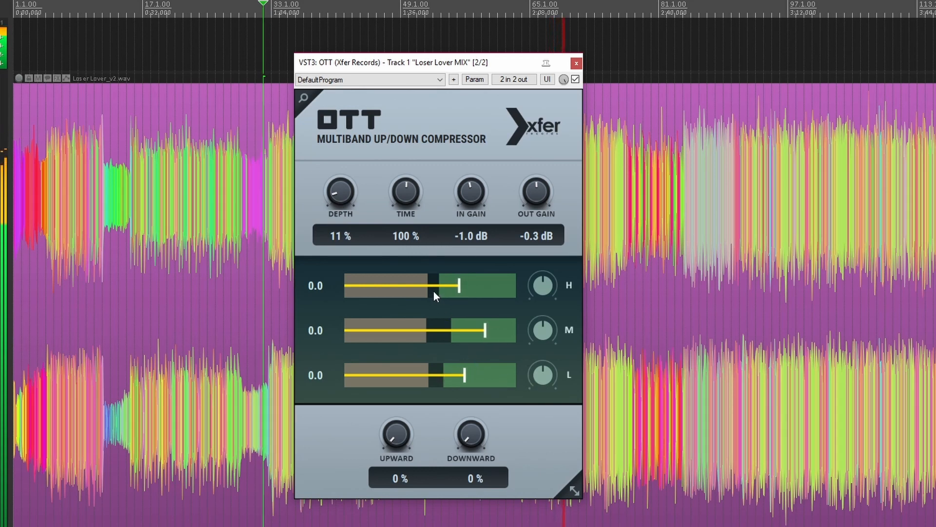
- Shift OTT's high-band thresholds slightly up and its mid-band thresholds slightly down
left_click_drag(423, 293, 445, 282)
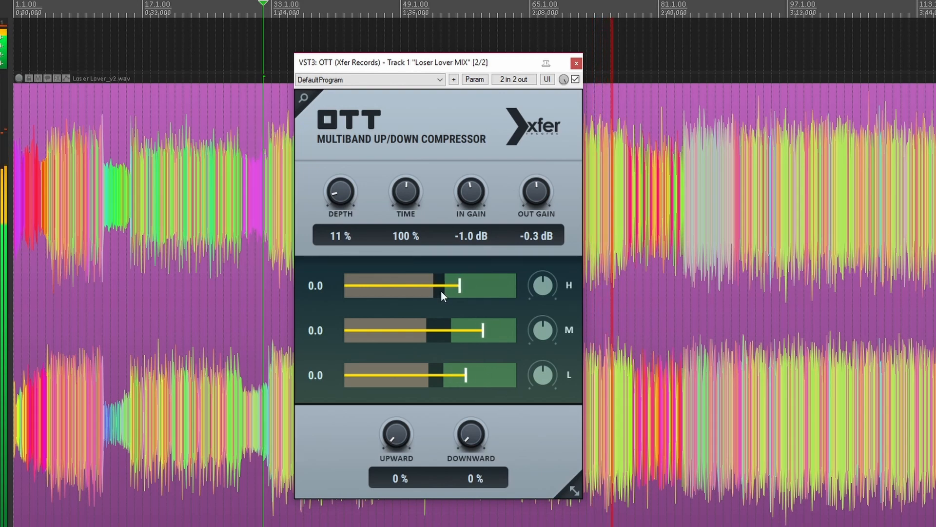
left_click_drag(443, 334, 439, 314)
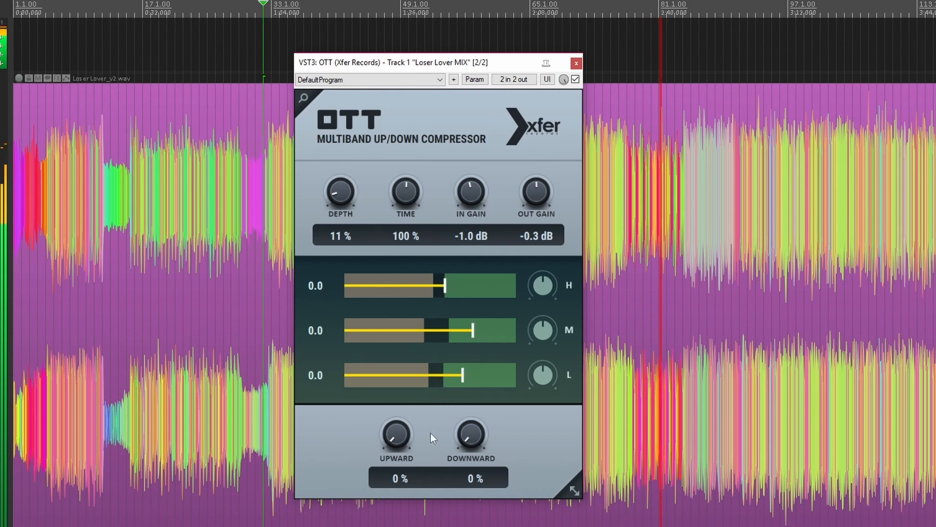
- Set OTT's Upward amount to 42 % and Downward amount to 15 %, and compare against the bypassed sound
left_click_drag(396, 437, 394, 408)
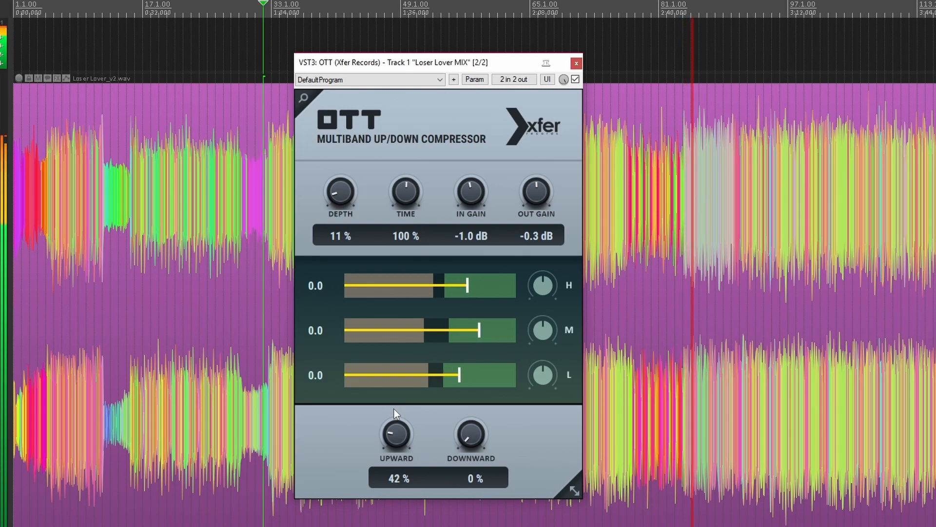
left_click_drag(468, 439, 466, 426)
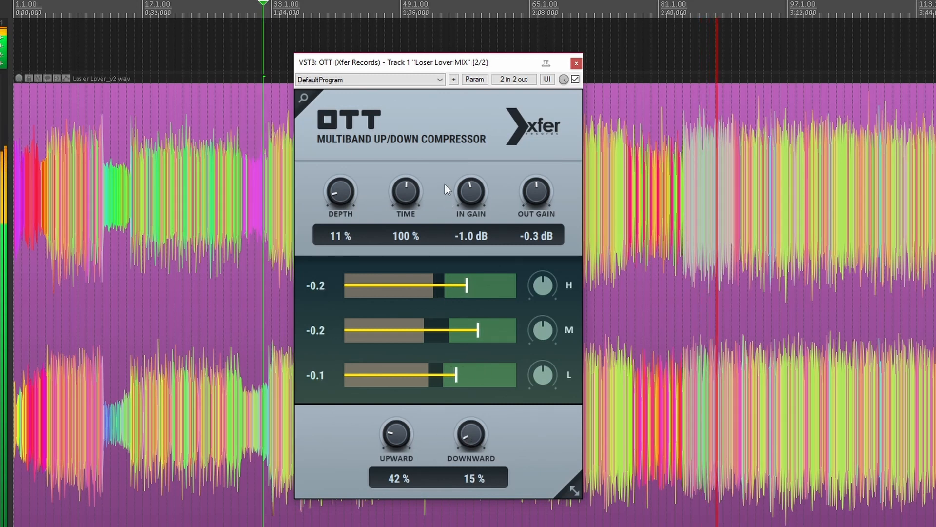
left_click(576, 80)
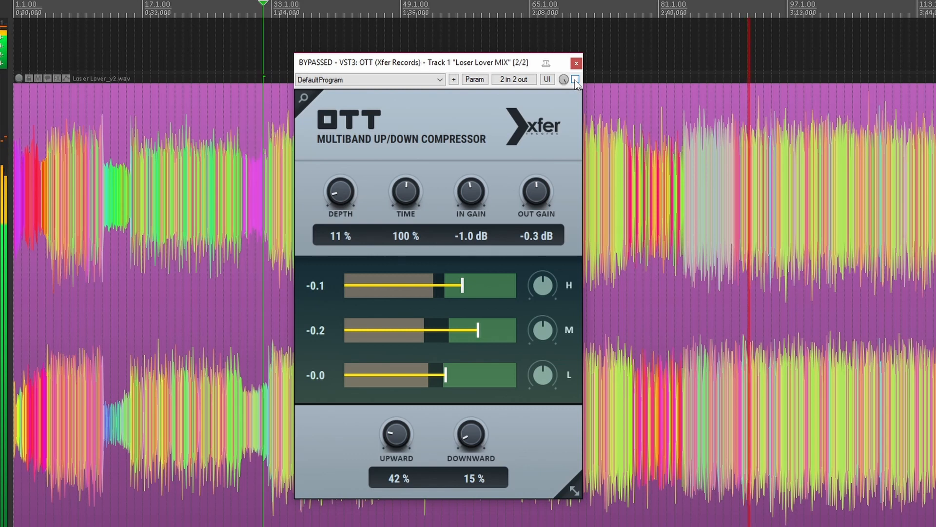
left_click(576, 79)
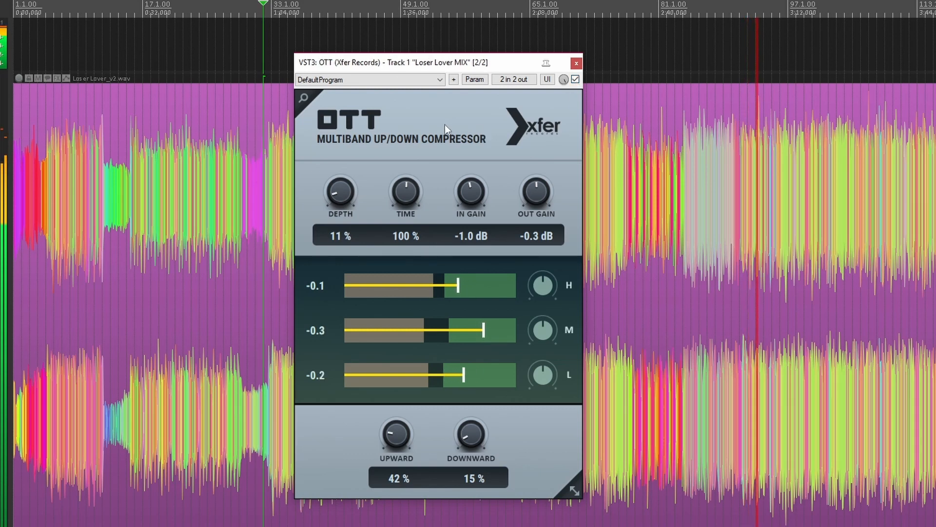
- Set OTT's Depth to 17 % and compare the mix with the plugin bypassed and active
left_click_drag(344, 188, 343, 177)
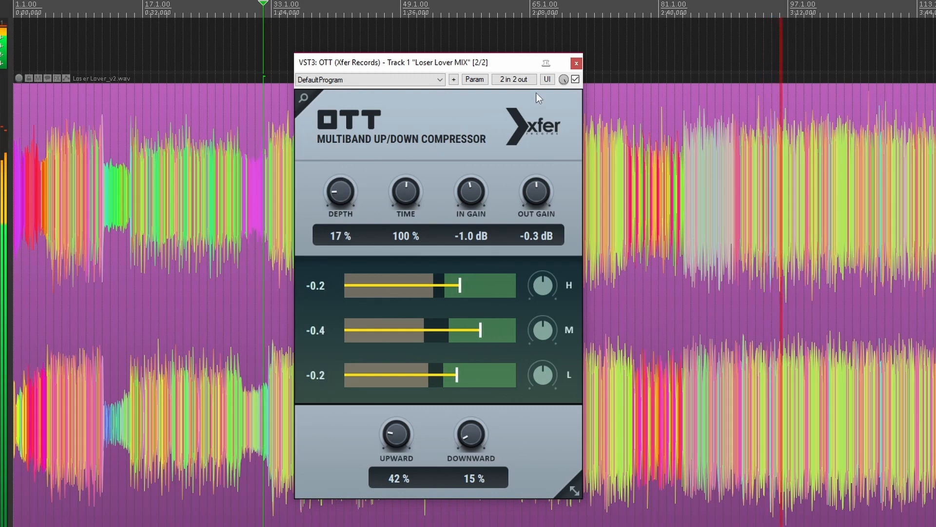
left_click(575, 79)
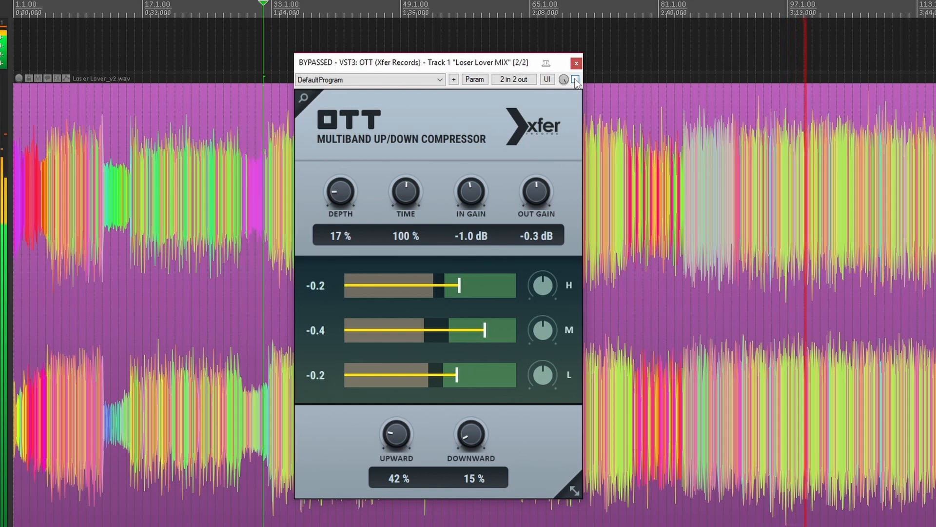
left_click(576, 80)
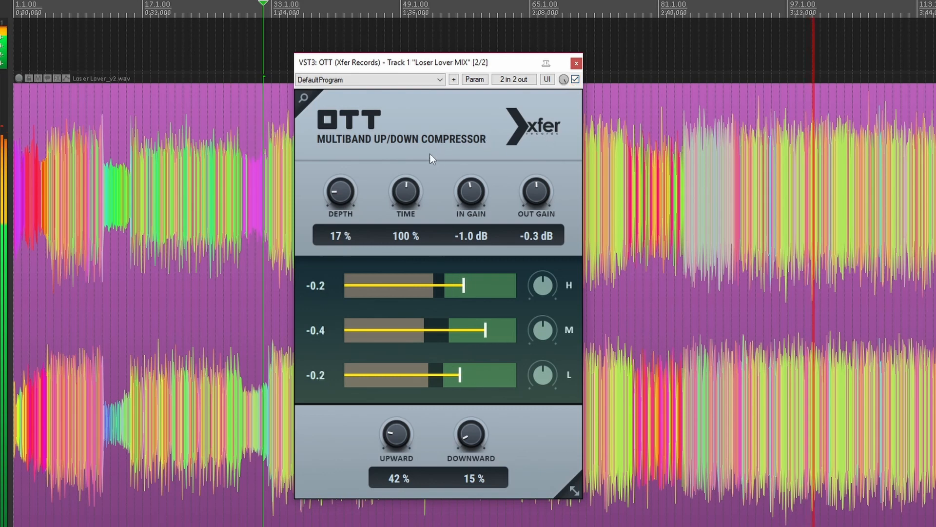
- Set OTT's Depth to 19 %, clear the track meter's clip indicator, and compare against the bypassed mix
left_click_drag(342, 189, 339, 177)
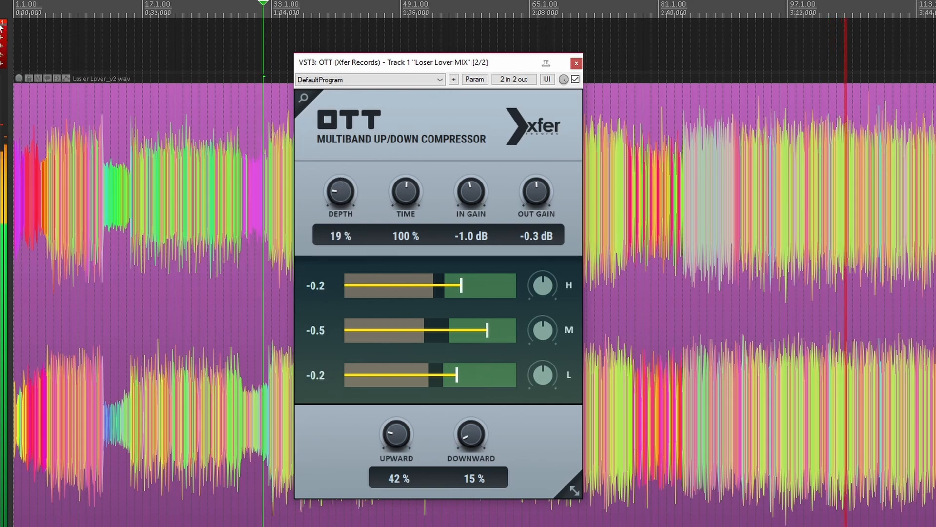
left_click(19, 46)
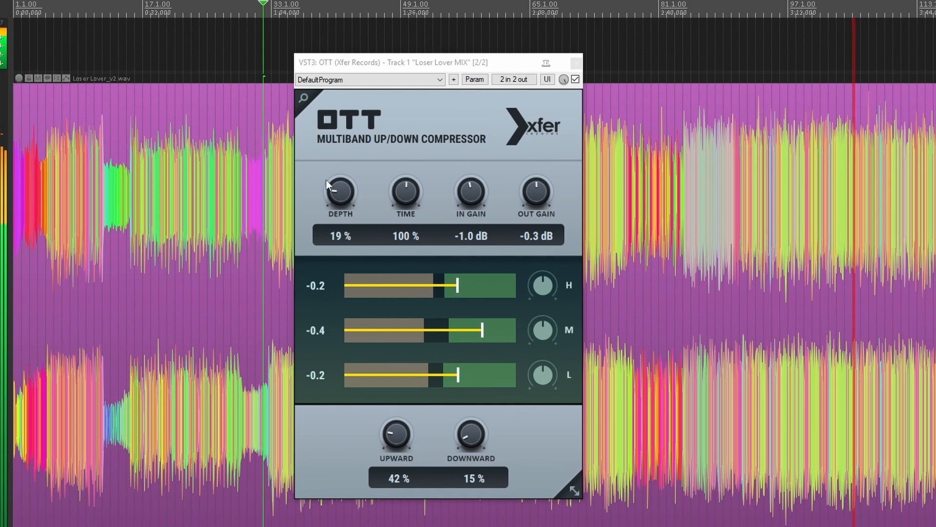
left_click(576, 79)
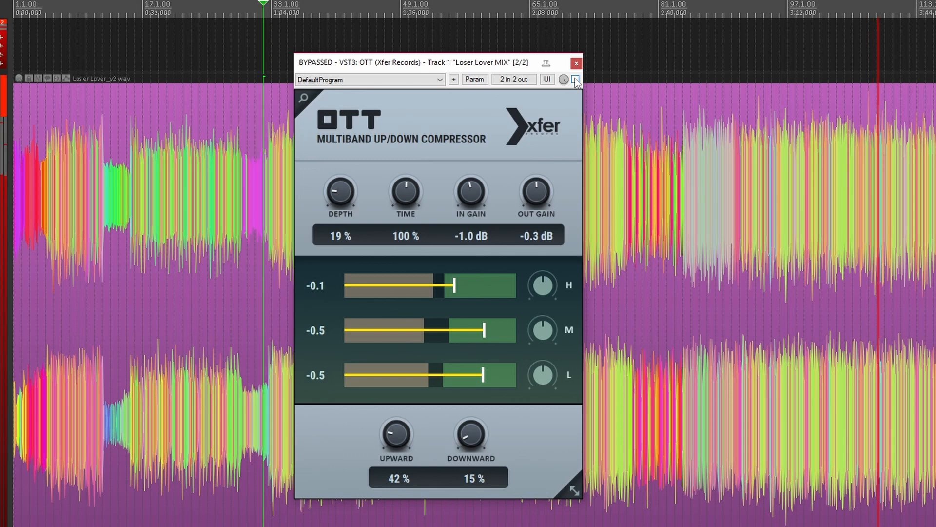
left_click(576, 80)
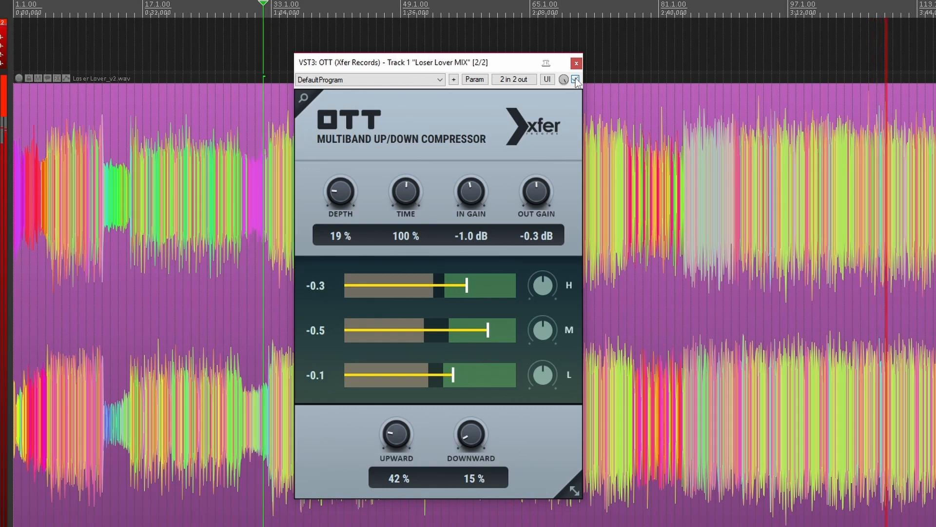